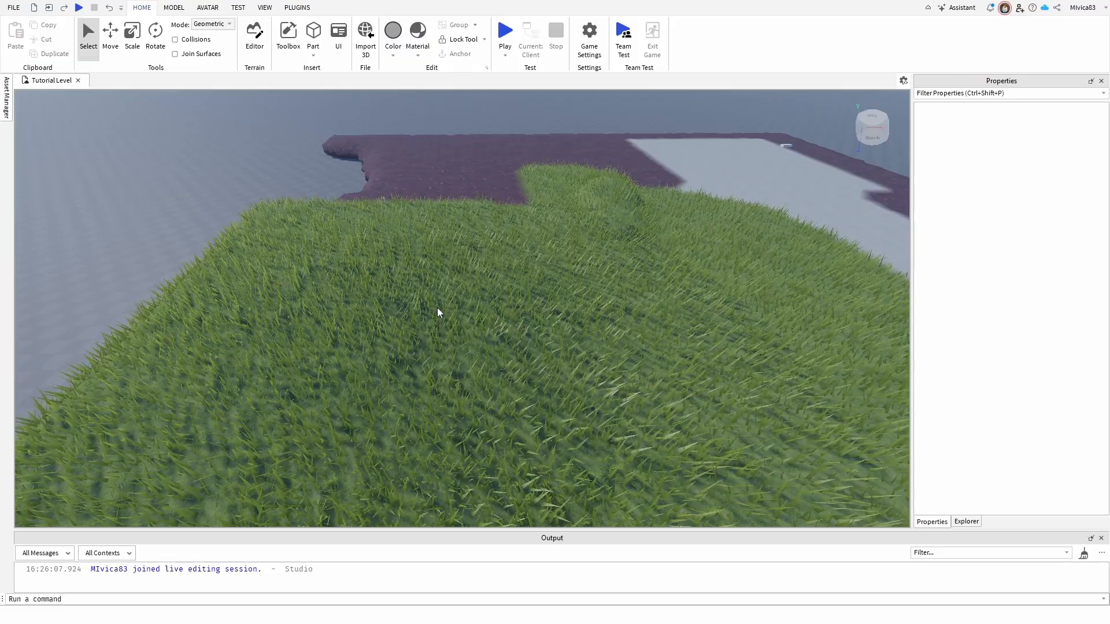
pyautogui.scroll(1, 436, 308)
# Insert a Block part from the Part menu onto the grassy terrain
pyautogui.press('w')
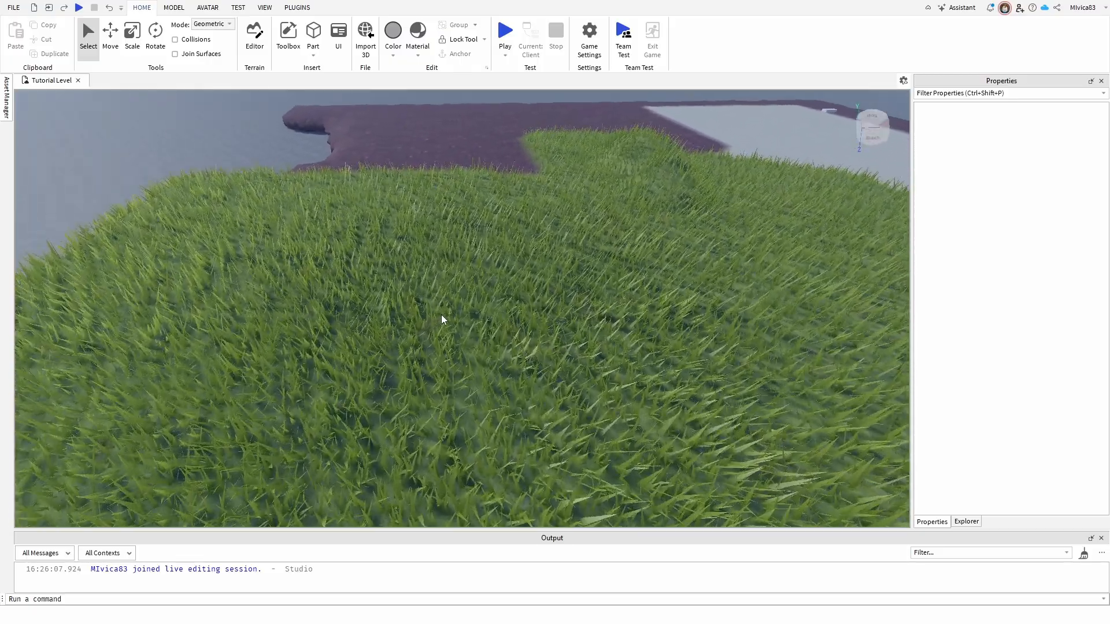
pyautogui.press('s')
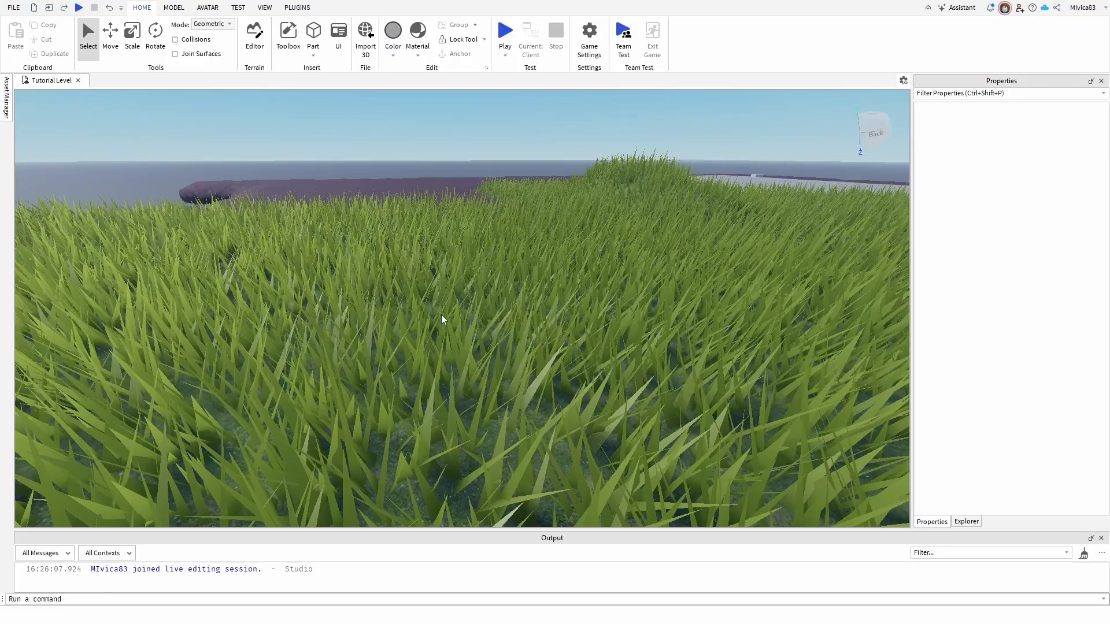
pyautogui.press('e')
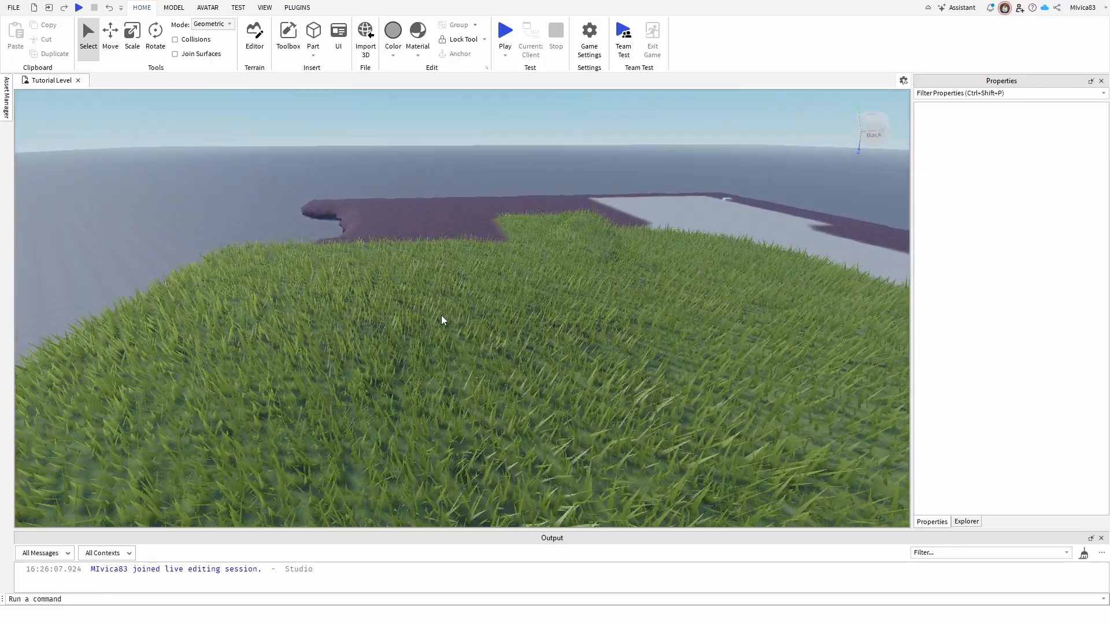
pyautogui.press('w')
pyautogui.click(313, 54)
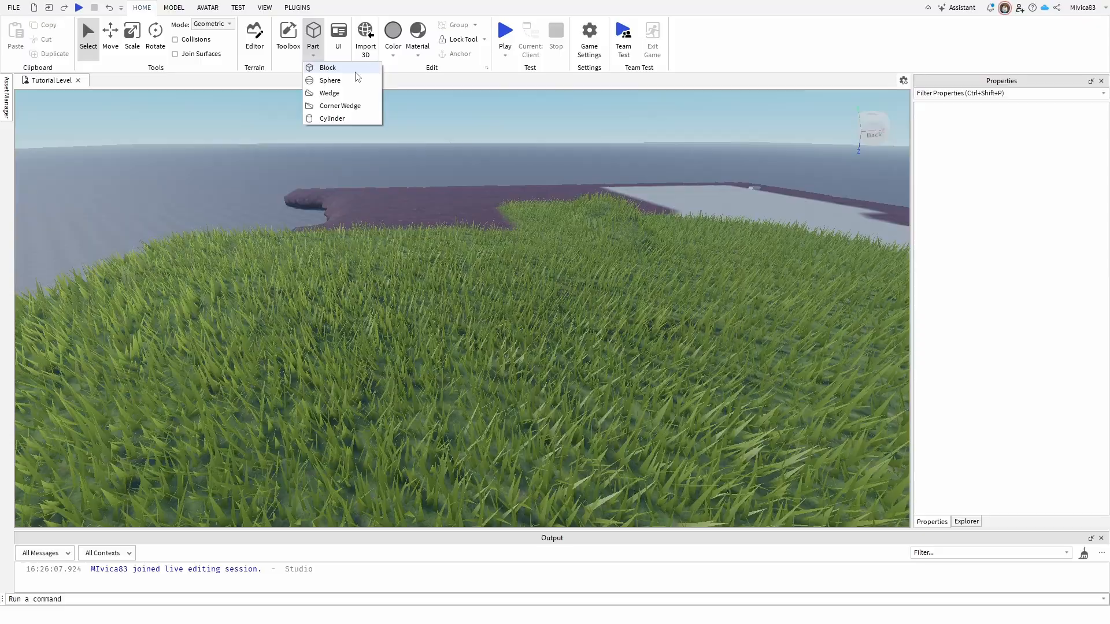
pyautogui.click(330, 68)
# With the Move tool, shift the new block one stud vertically into the grass
pyautogui.press('w')
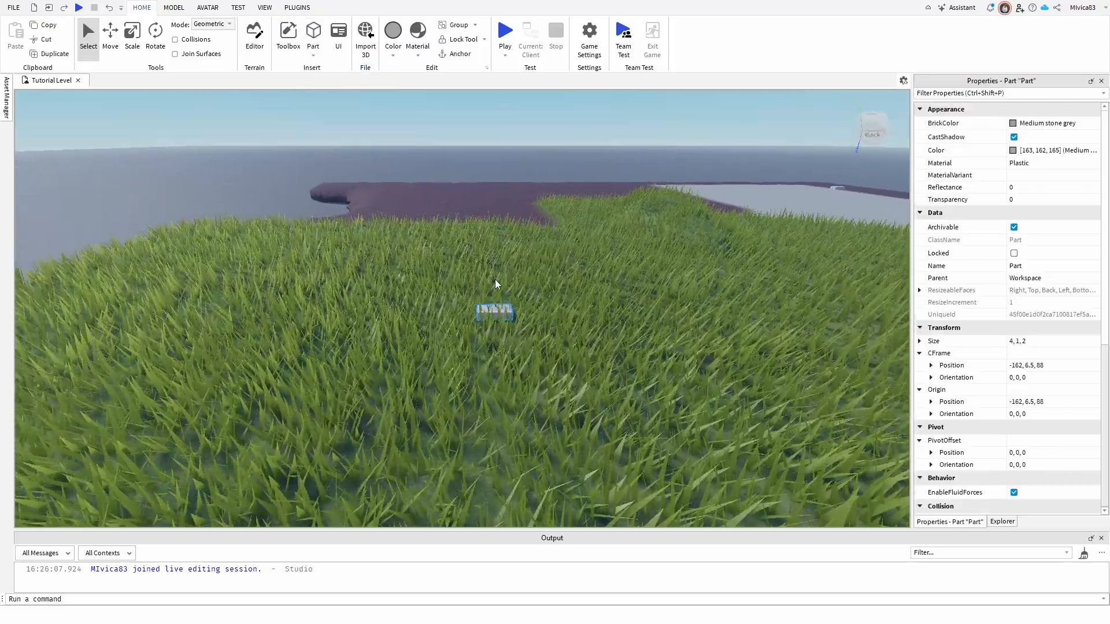
pyautogui.press('w')
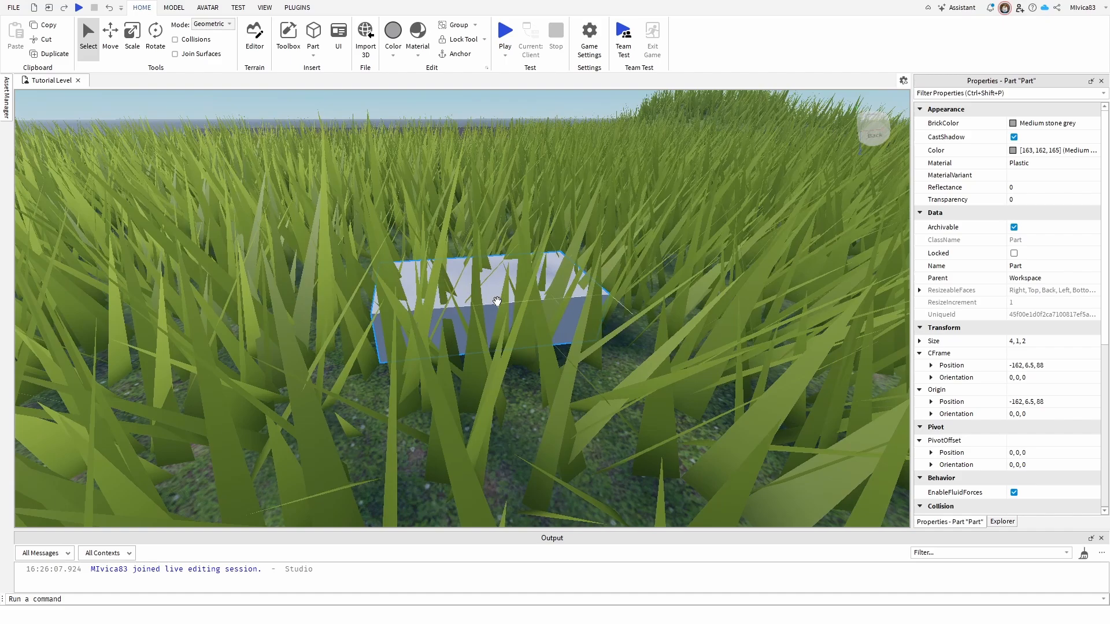
pyautogui.hotkey('ctrl', '2')
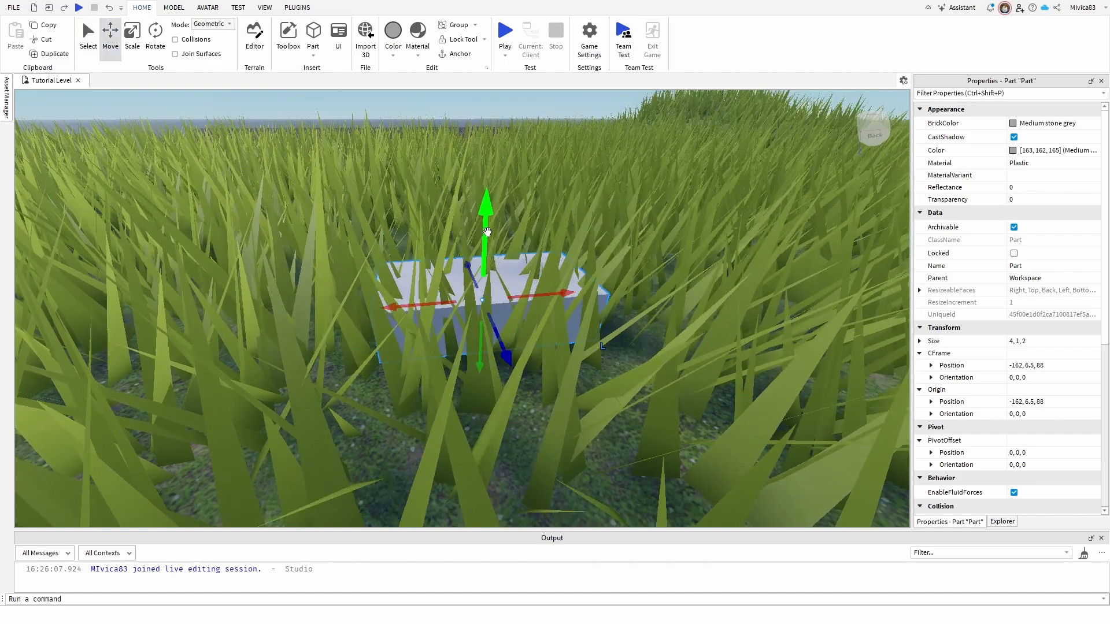
pyautogui.moveTo(486, 217)
pyautogui.mouseDown()
pyautogui.moveTo(423, 253)
pyautogui.moveTo(495, 188)
pyautogui.mouseUp()
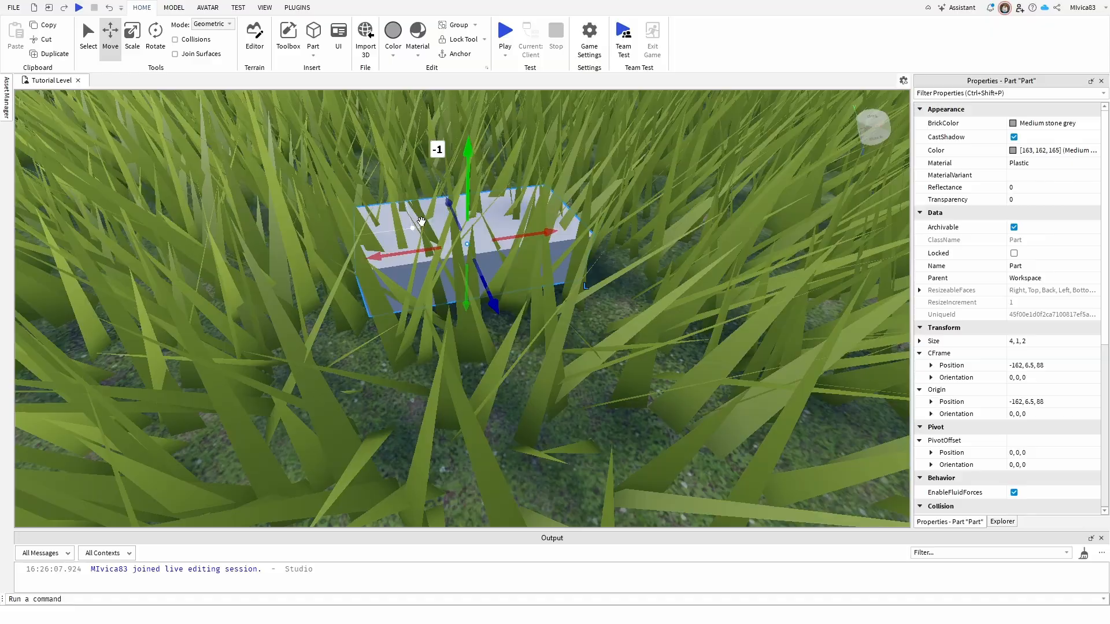
pyautogui.scroll(-3, 421, 222)
pyautogui.scroll(-3, 422, 221)
pyautogui.scroll(-2, 421, 221)
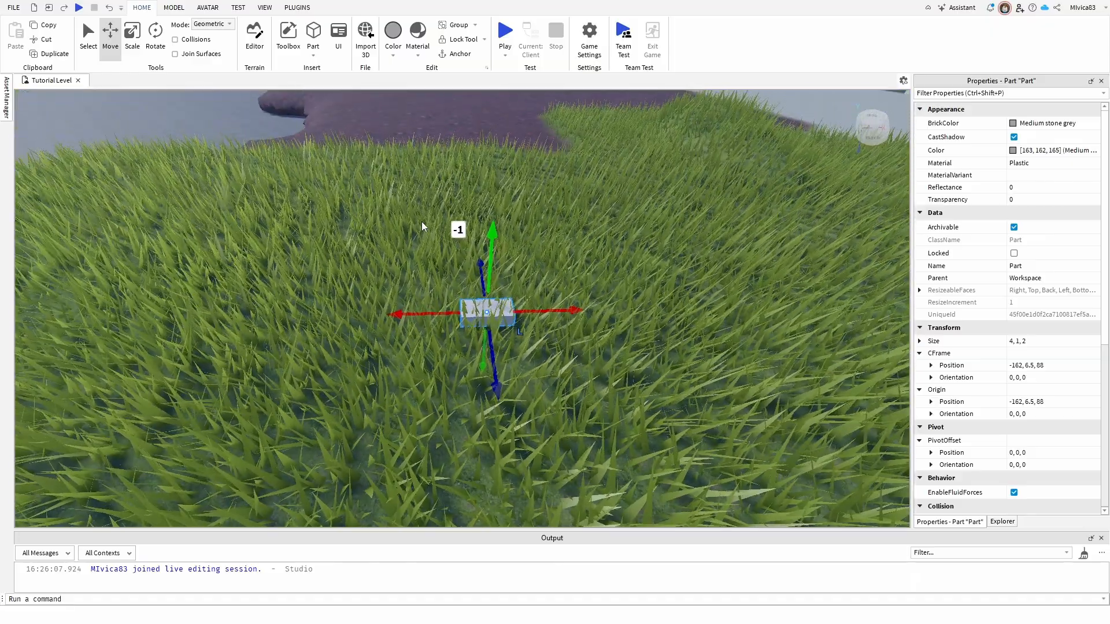
pyautogui.scroll(-2, 422, 222)
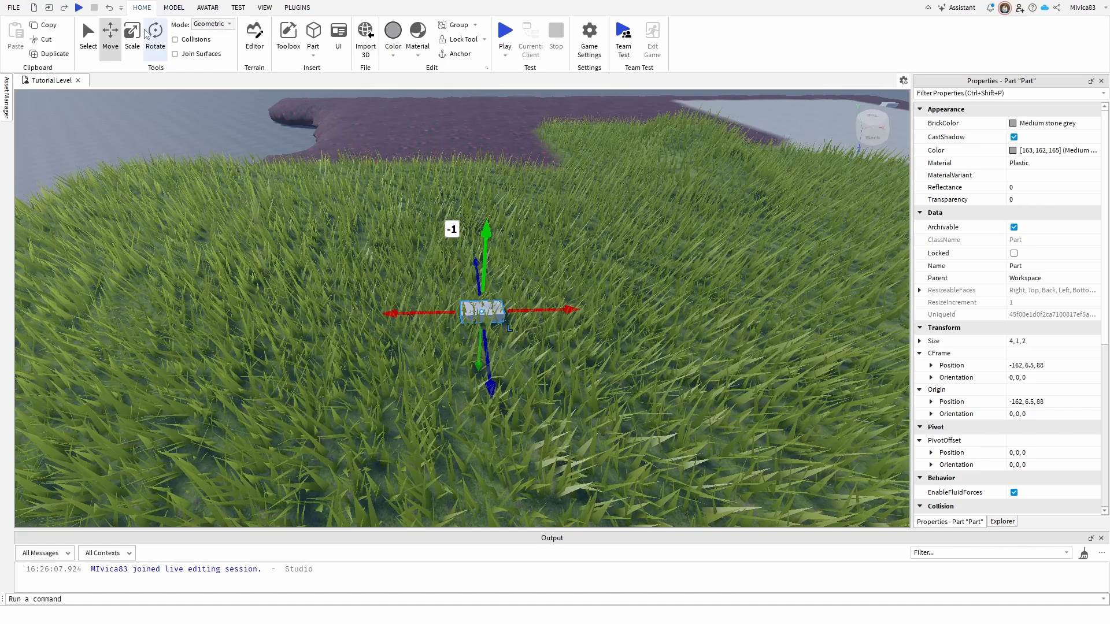
# Show the Terrain Editor's Edit tools with Paint and the source materials listed
pyautogui.click(254, 39)
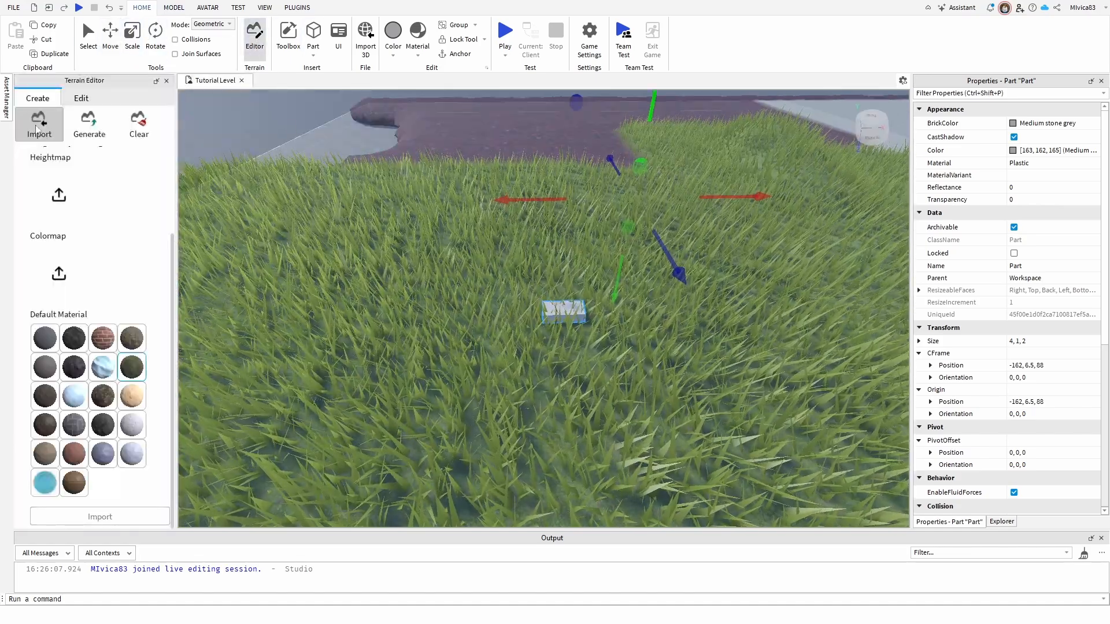
pyautogui.click(81, 98)
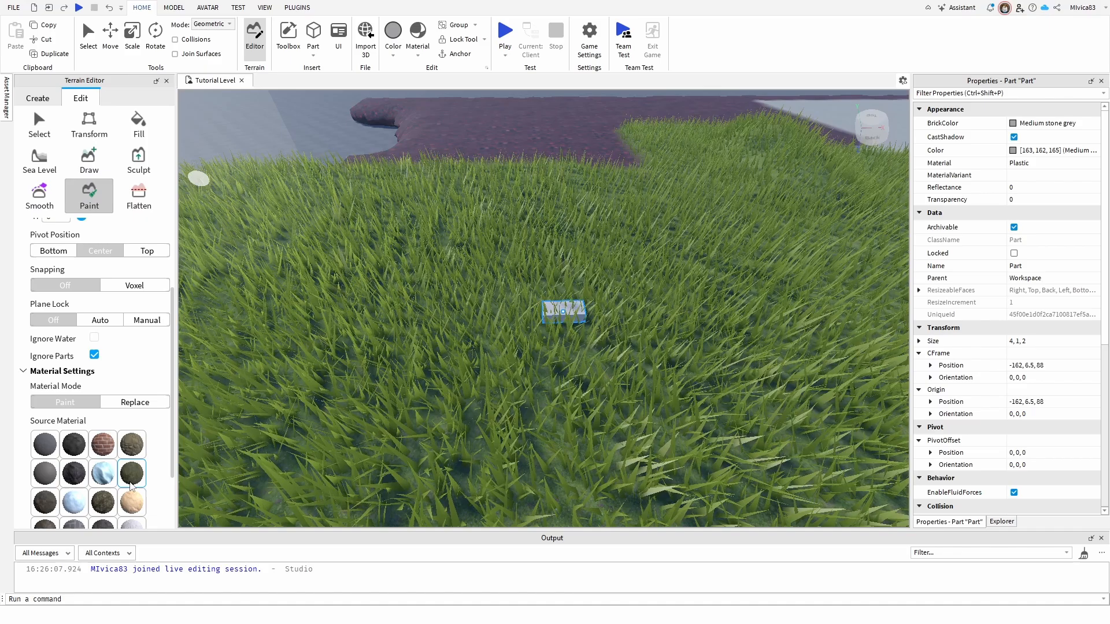
pyautogui.scroll(-3, 110, 444)
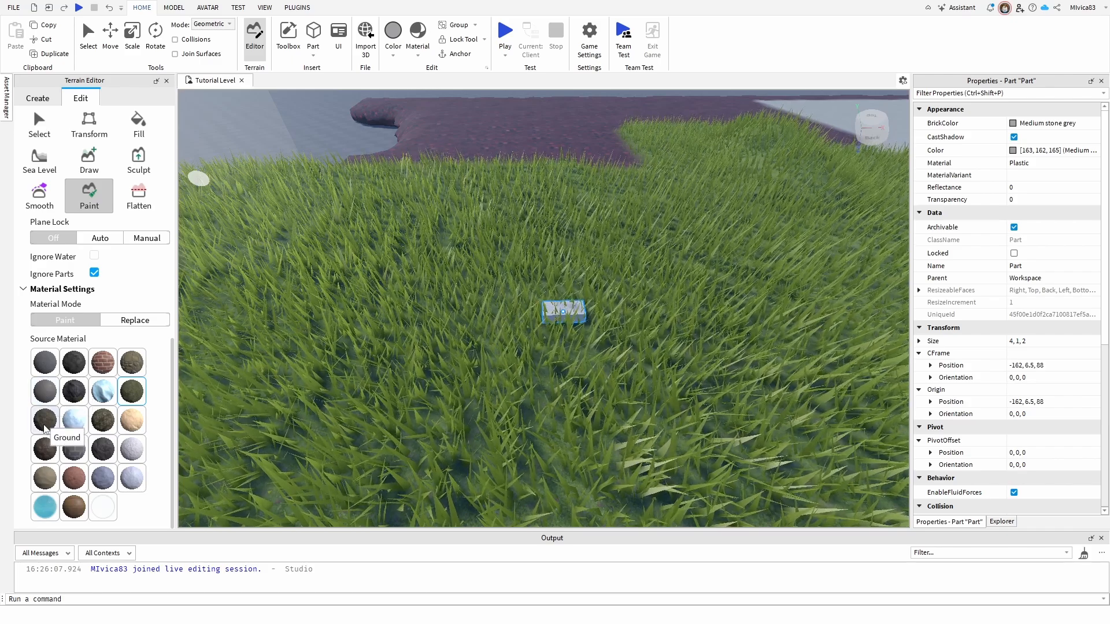
# Paint ground material at brush size 4 over the grass around the block
pyautogui.click(44, 421)
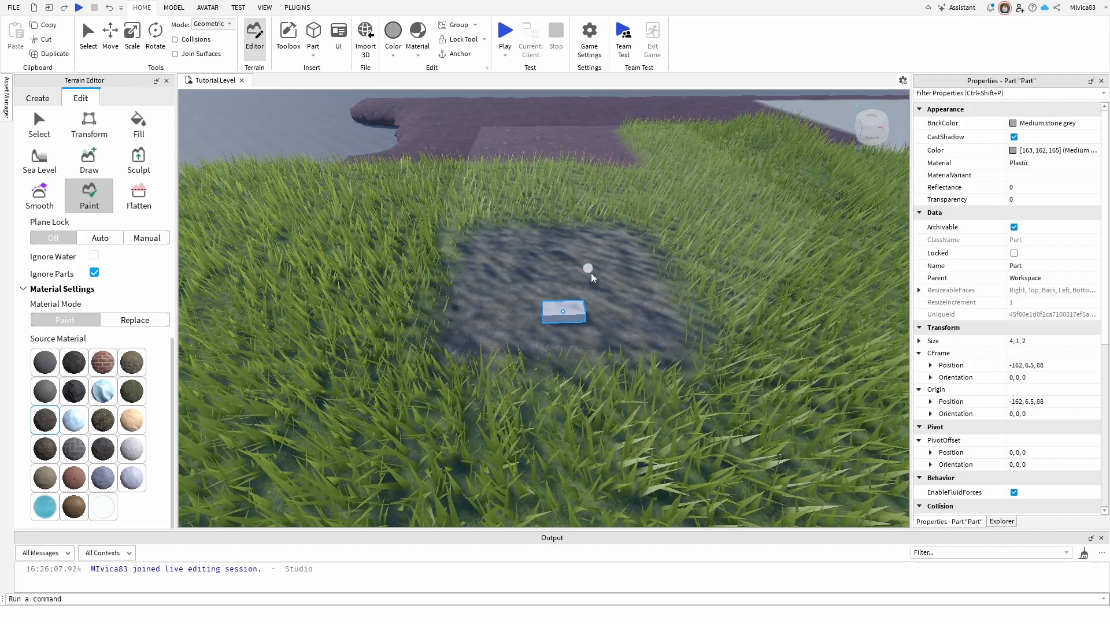
pyautogui.click(102, 421)
pyautogui.scroll(5, 104, 421)
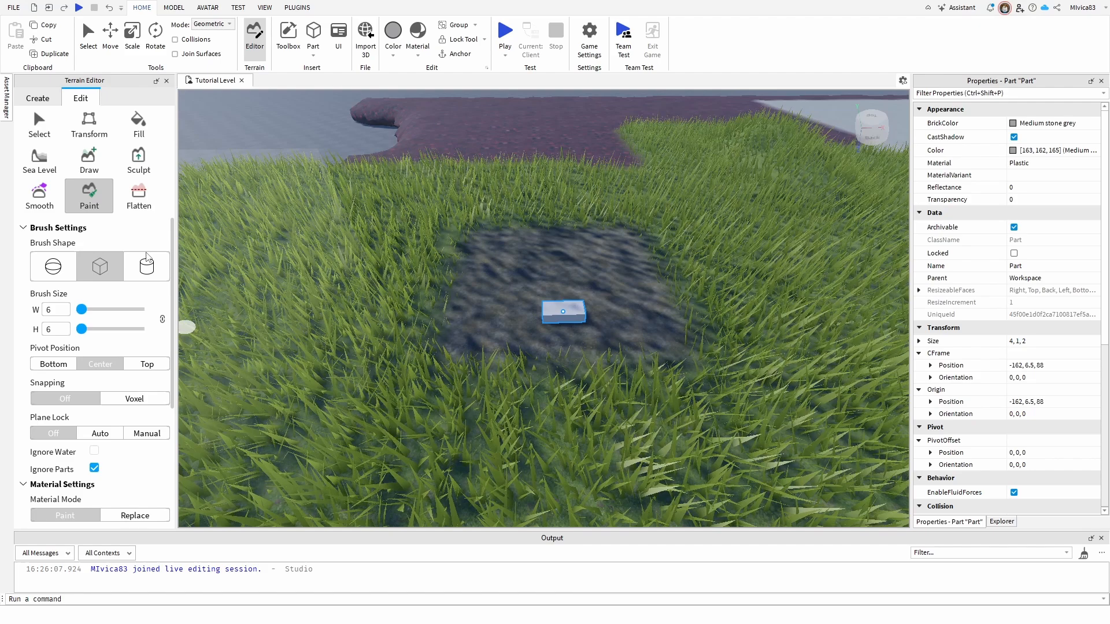
pyautogui.moveTo(87, 311); pyautogui.dragTo(80, 310)
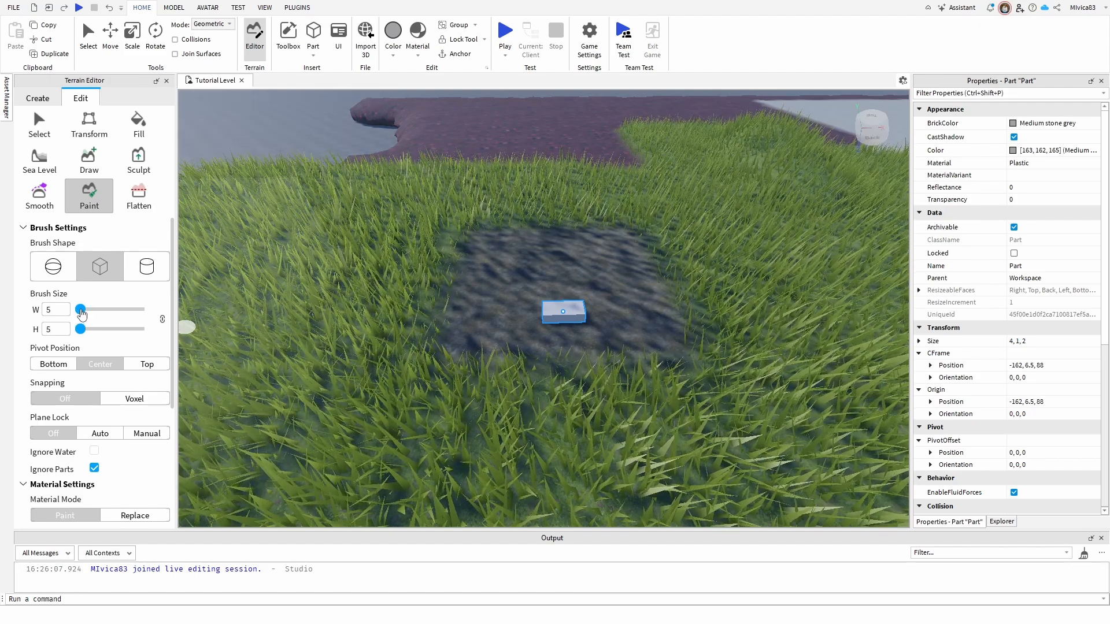
pyautogui.moveTo(417, 263)
pyautogui.mouseDown()
pyautogui.moveTo(355, 238)
pyautogui.moveTo(371, 322)
pyautogui.moveTo(479, 354)
pyautogui.moveTo(645, 345)
pyautogui.moveTo(378, 243)
pyautogui.mouseUp()
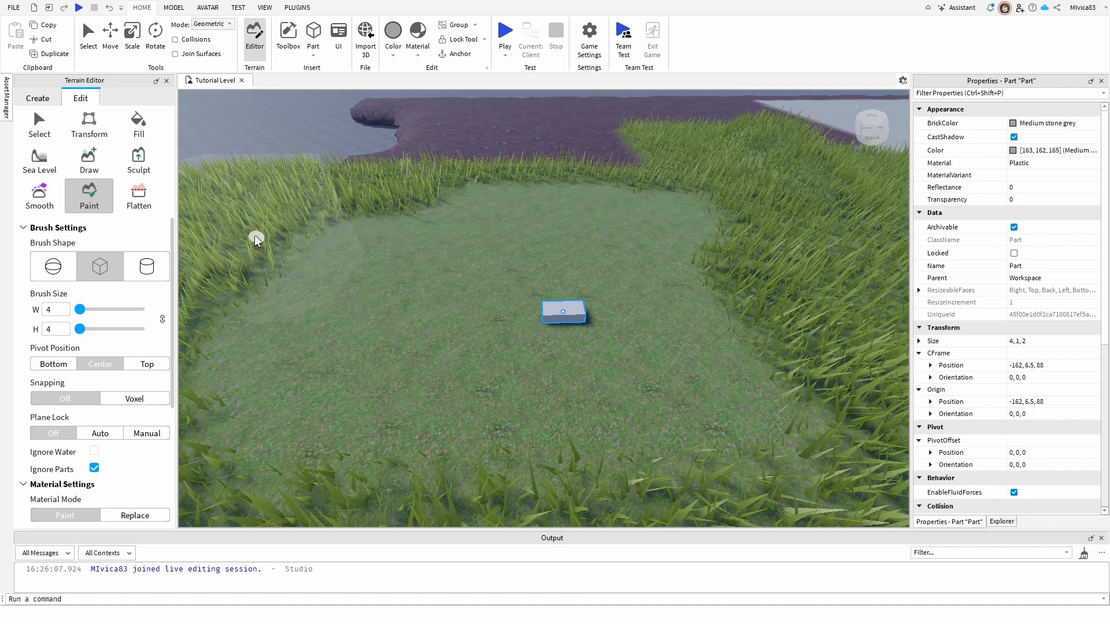
pyautogui.scroll(-5, 101, 340)
pyautogui.scroll(-1, 101, 341)
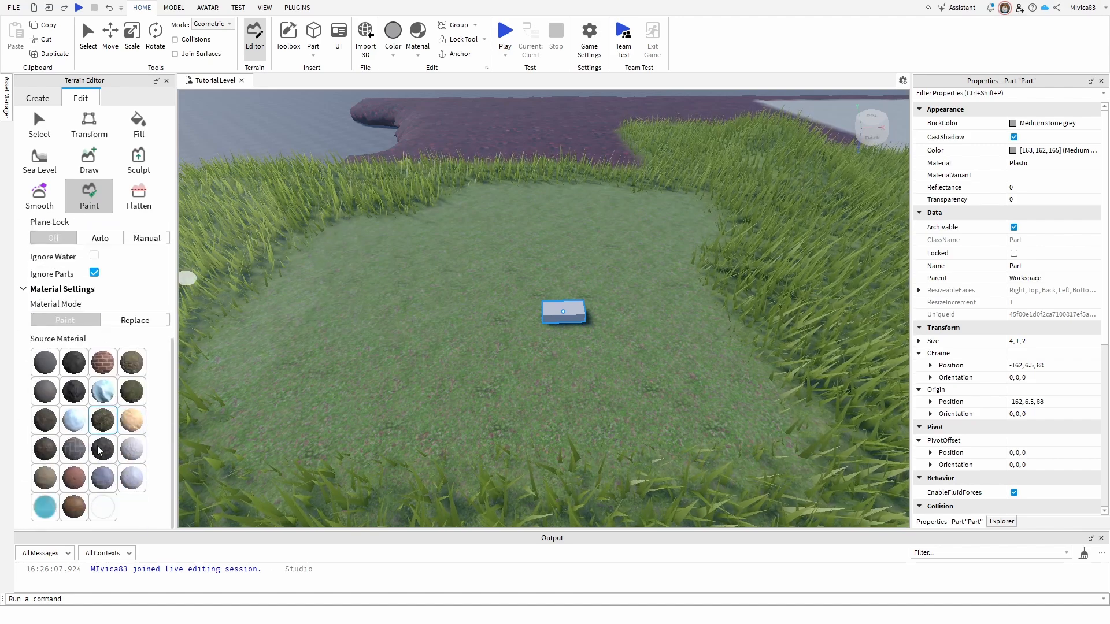
# Paint a grey brick-paved patch beneath and around the block, then return to Select
pyautogui.click(74, 449)
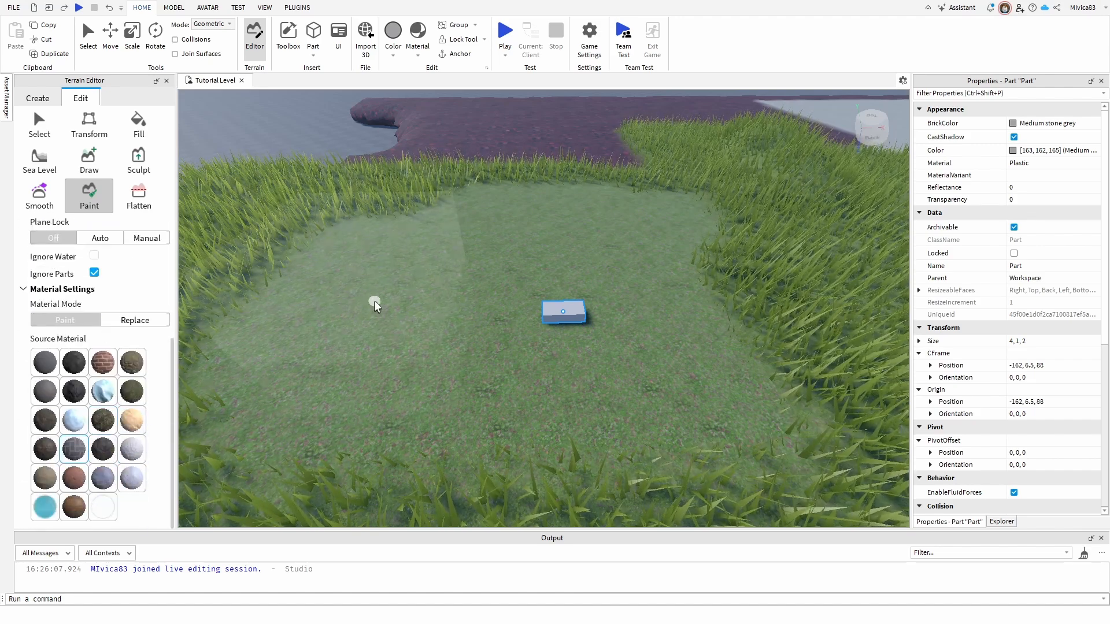
pyautogui.moveTo(343, 313); pyautogui.dragTo(450, 268)
pyautogui.moveTo(320, 347)
pyautogui.mouseDown()
pyautogui.moveTo(607, 312)
pyautogui.moveTo(521, 287)
pyautogui.moveTo(186, 281)
pyautogui.mouseUp()
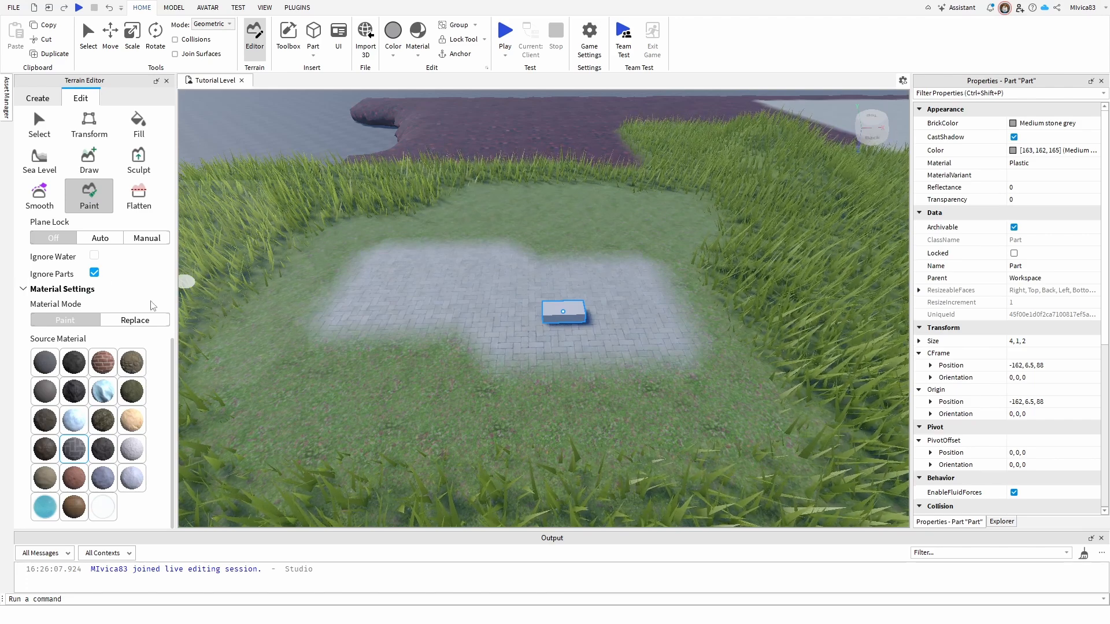
pyautogui.moveTo(312, 329)
pyautogui.mouseDown()
pyautogui.moveTo(520, 226)
pyautogui.moveTo(639, 287)
pyautogui.mouseUp()
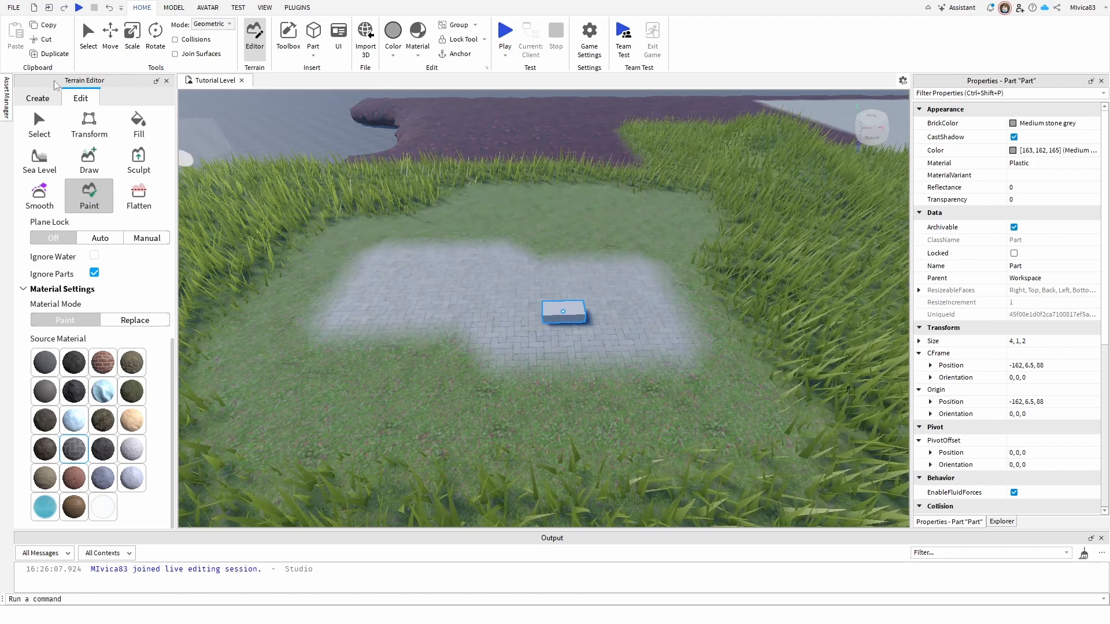
pyautogui.click(88, 35)
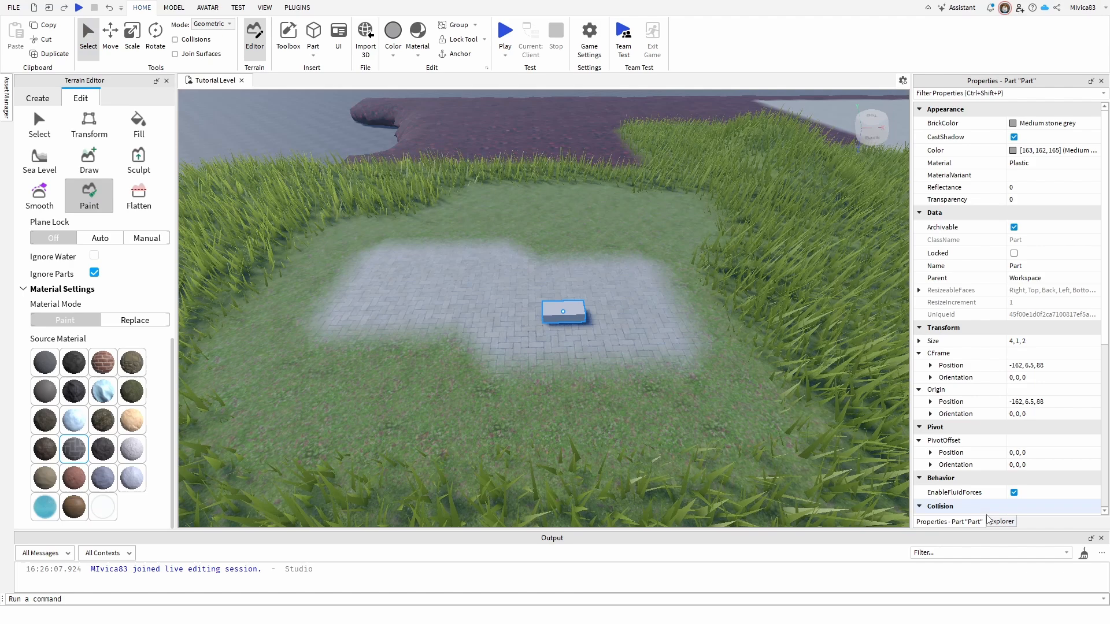
# Select Terrain under Workspace in Explorer and show its Properties
pyautogui.click(1000, 521)
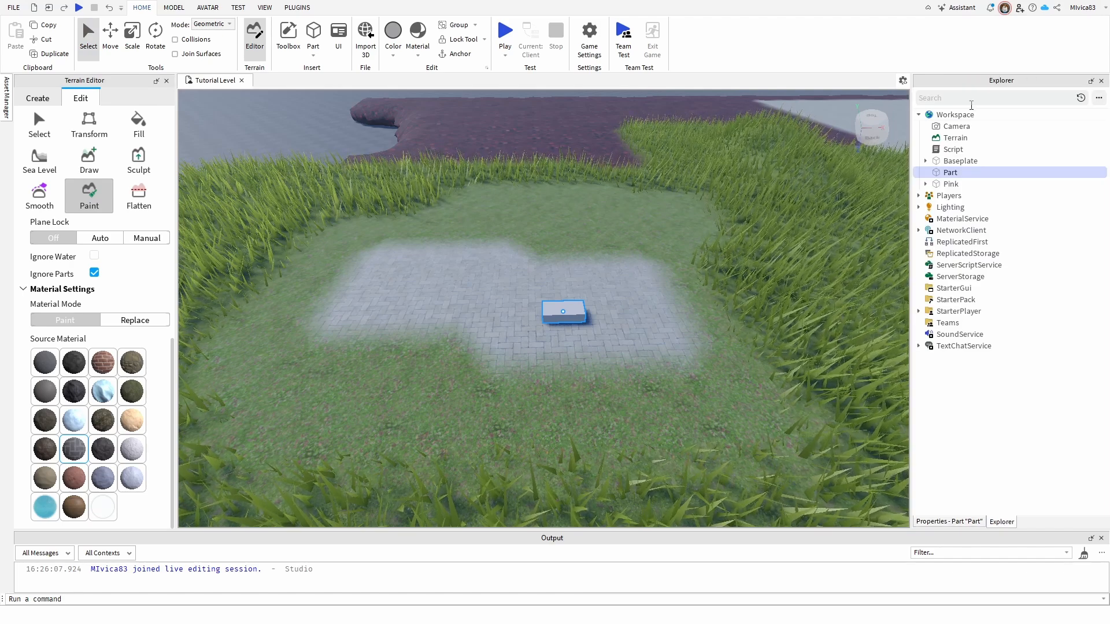
pyautogui.click(954, 137)
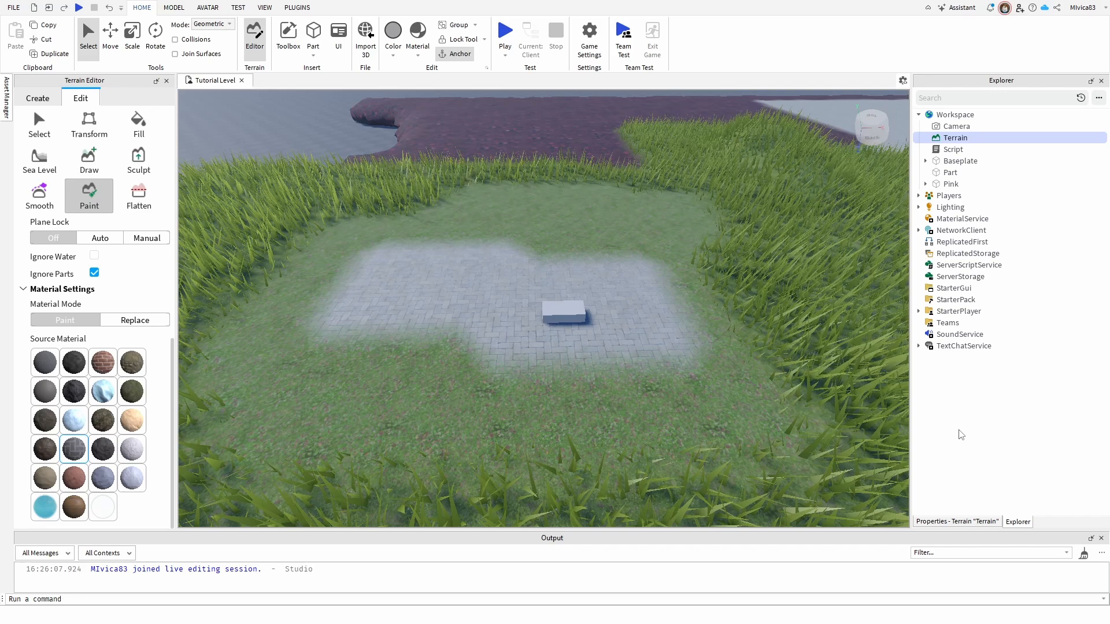
pyautogui.click(989, 521)
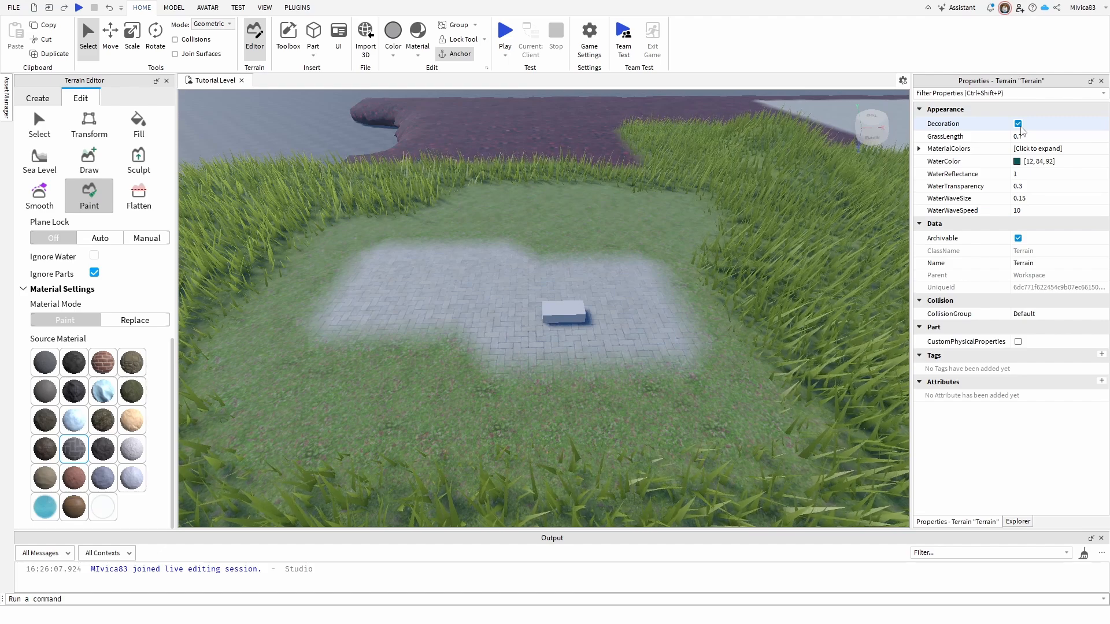
# Uncheck the Terrain Decoration property, toggling it on and off to compare grass blades
pyautogui.click(1017, 123)
pyautogui.moveTo(902, 223); pyautogui.dragTo(814, 293, button='right')
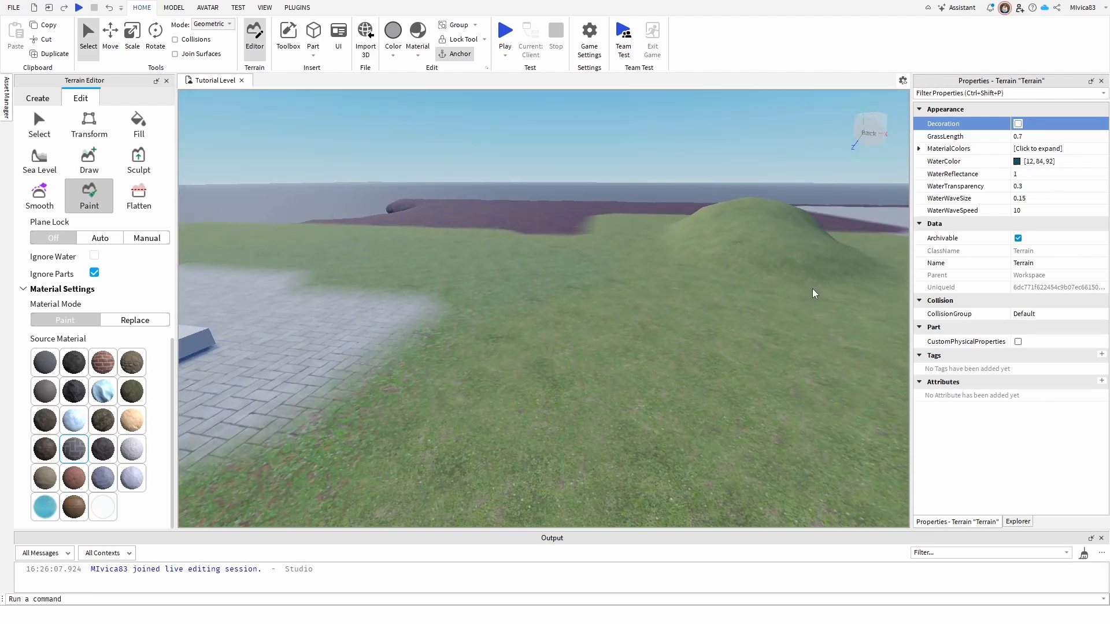
pyautogui.click(1017, 124)
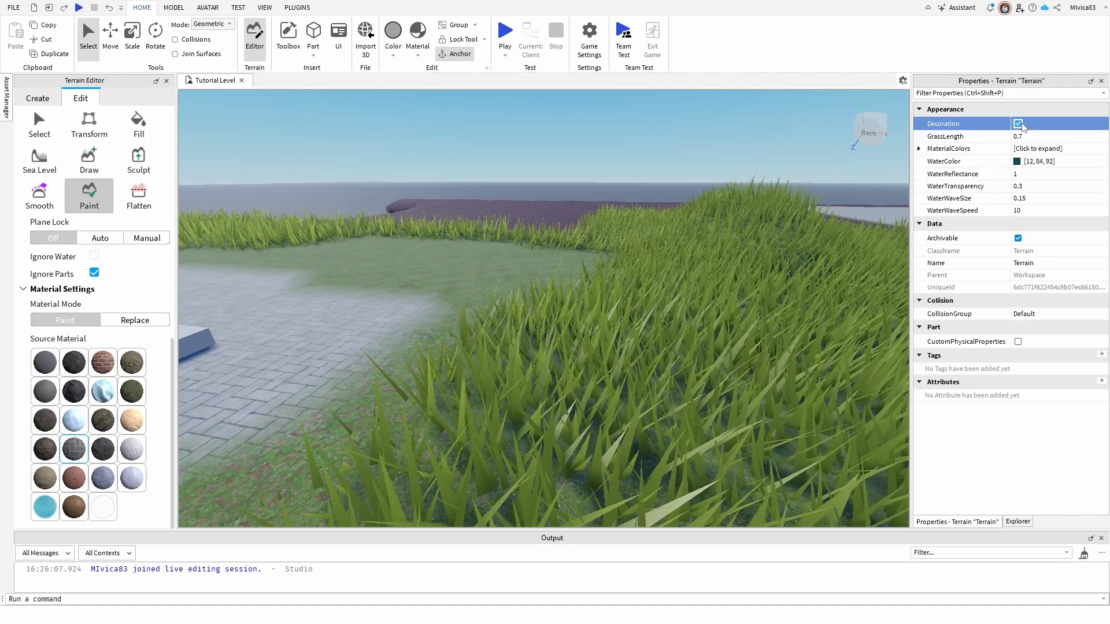
pyautogui.click(1019, 123)
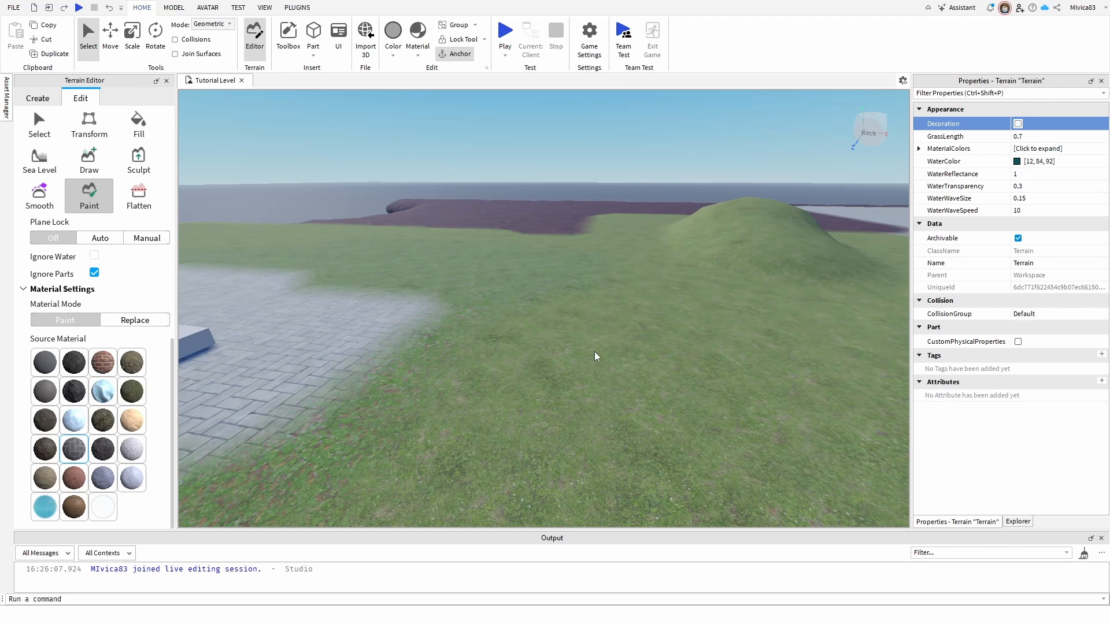
pyautogui.moveTo(549, 346); pyautogui.dragTo(509, 334, button='right')
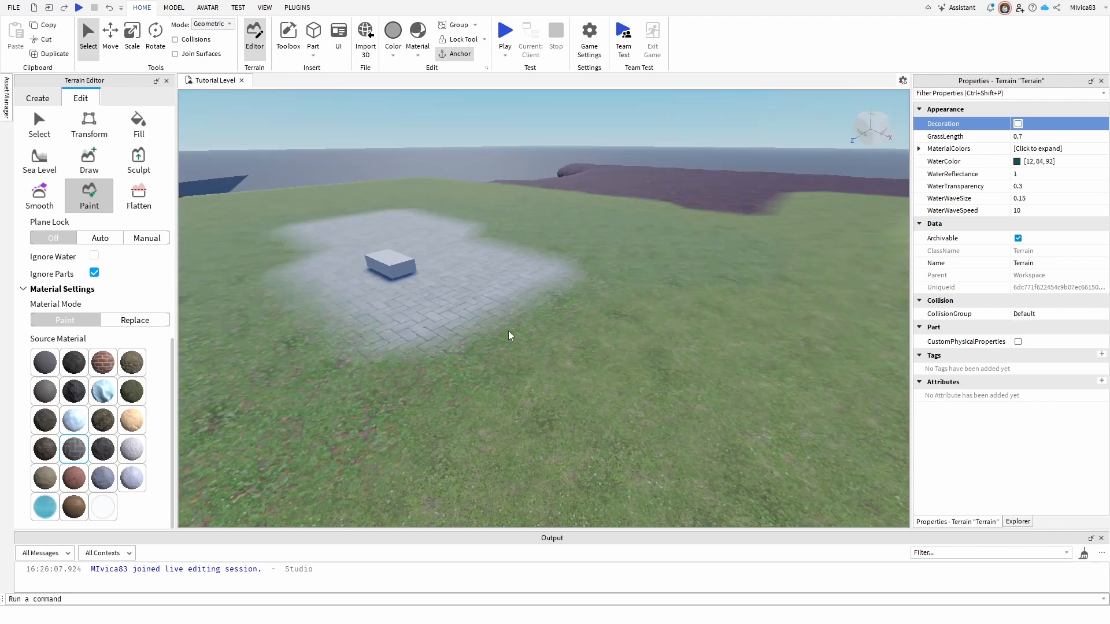